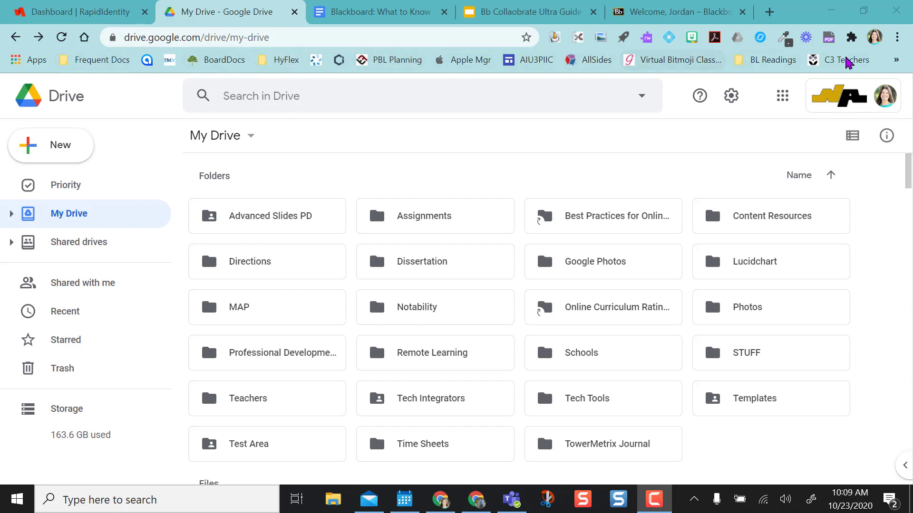
After checking the hidden bookmarks, create an 'Everyday' folder with Bookmarks bar as its parent.
{"action": "left_click", "coordinate": [896, 59]}
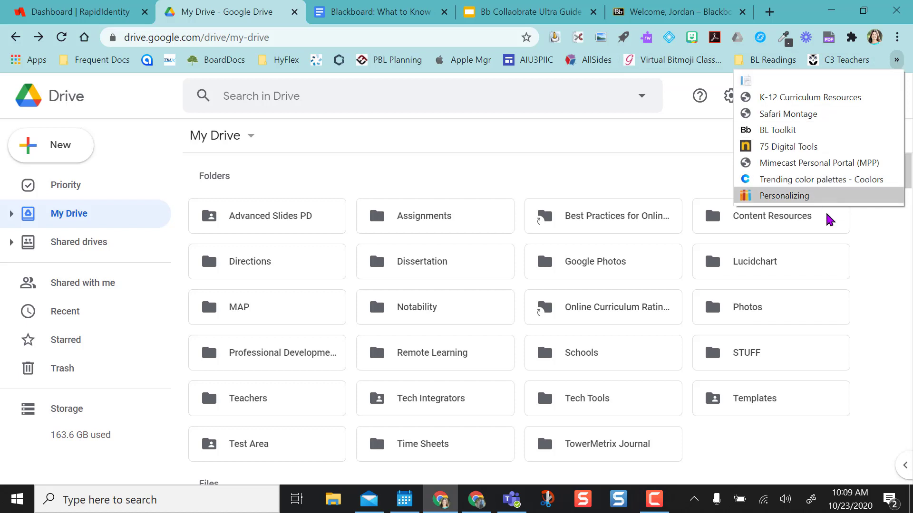
{"action": "left_click", "coordinate": [901, 62]}
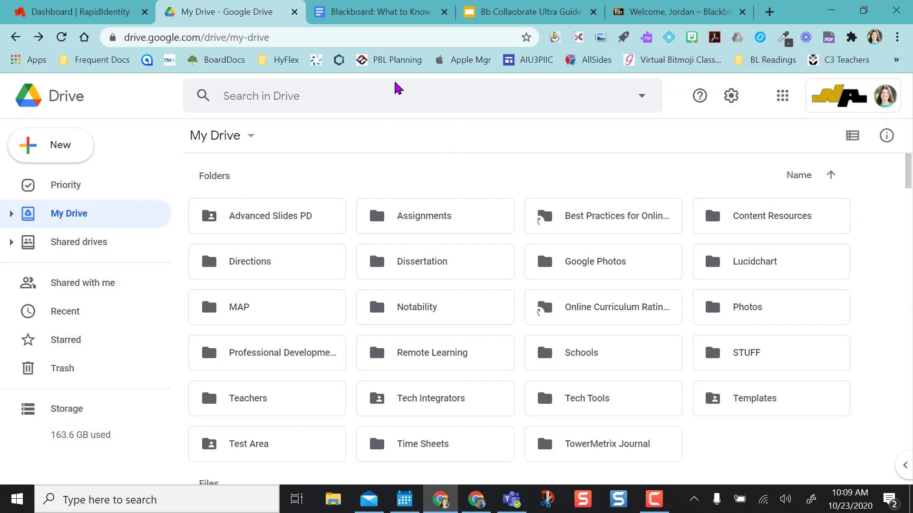
{"action": "right_click", "coordinate": [430, 65]}
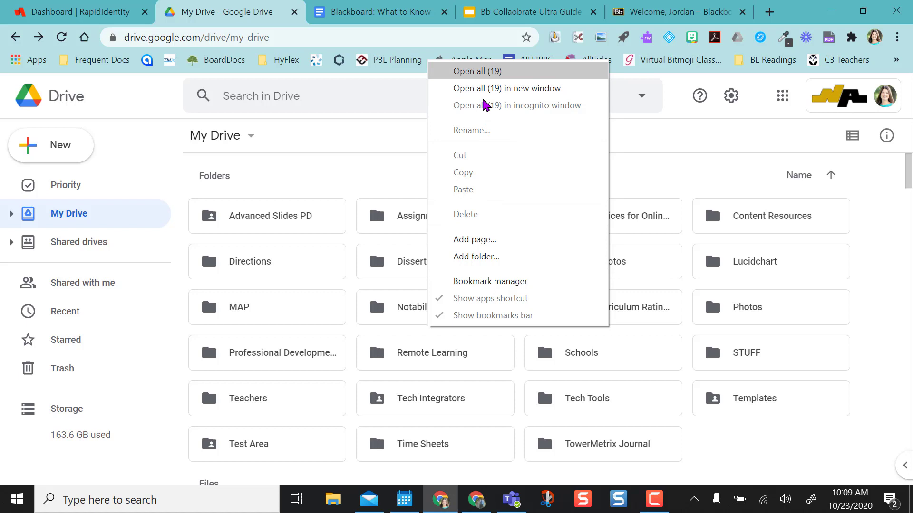
{"action": "left_click", "coordinate": [513, 257]}
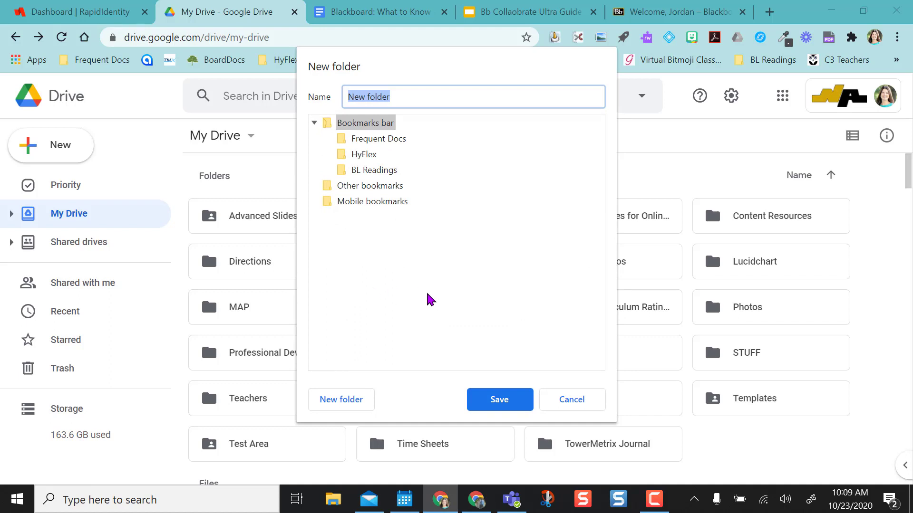
{"action": "type", "text": "Everyday"}
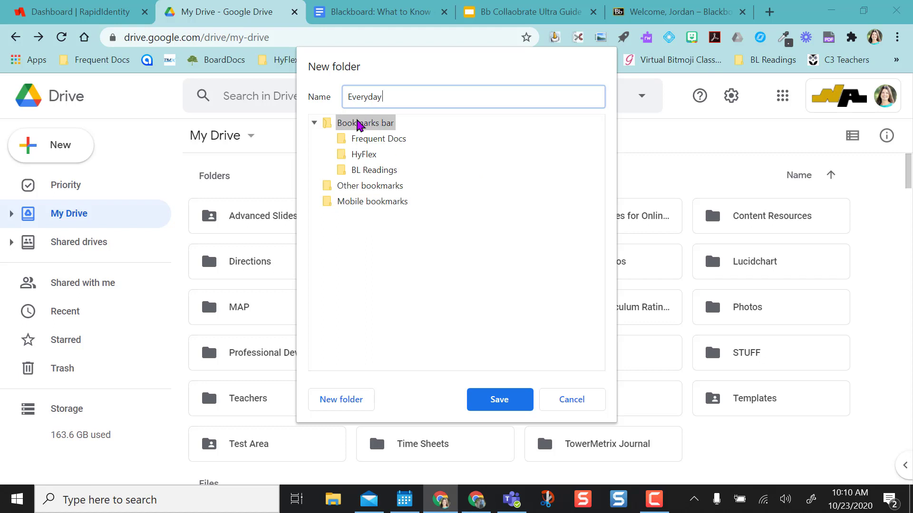
{"action": "left_click", "coordinate": [363, 123]}
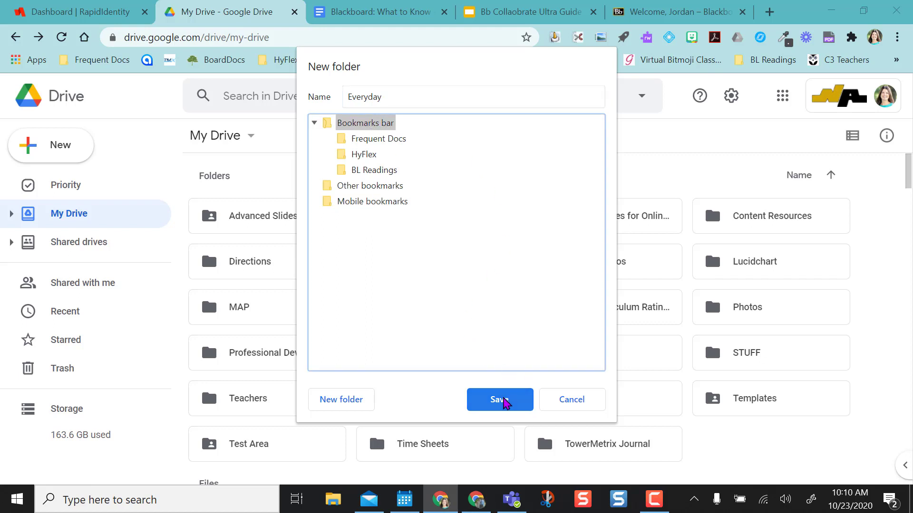
{"action": "left_click", "coordinate": [502, 401]}
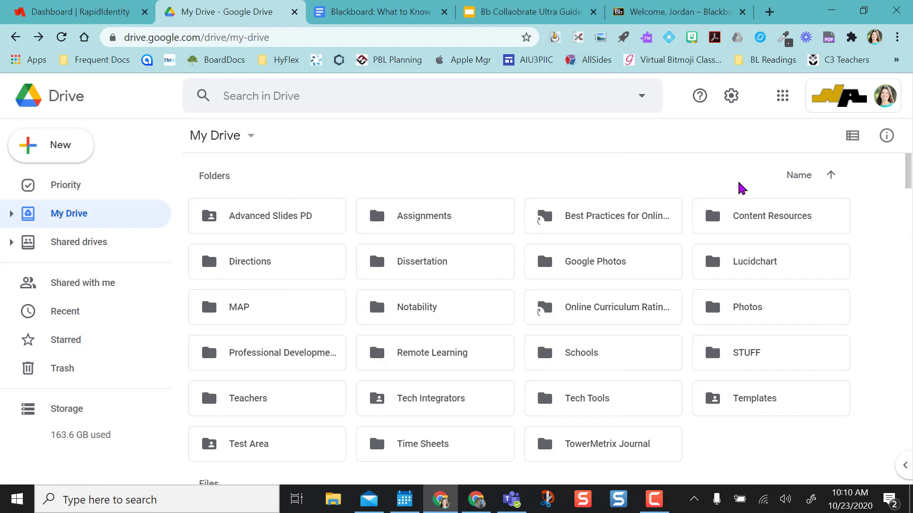
Drag Everyday from the » overflow list onto the bar after Frequent Docs and confirm it's empty.
{"action": "left_click", "coordinate": [896, 59]}
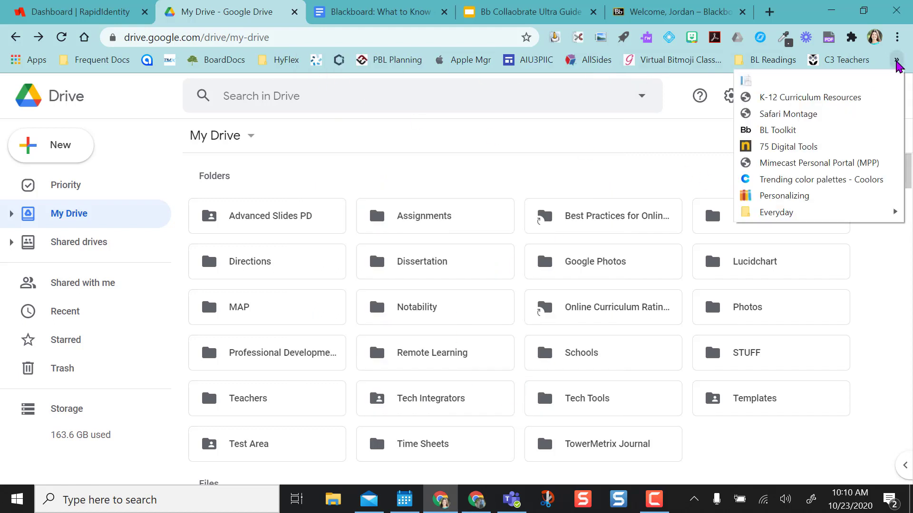
{"action": "mouse_move", "coordinate": [808, 218]}
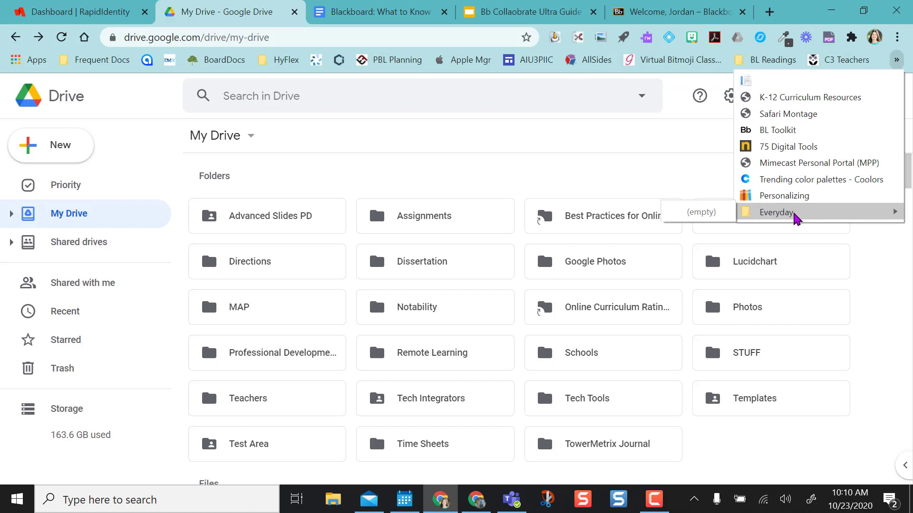
{"action": "left_click_drag", "start_coordinate": [797, 218], "coordinate": [139, 60]}
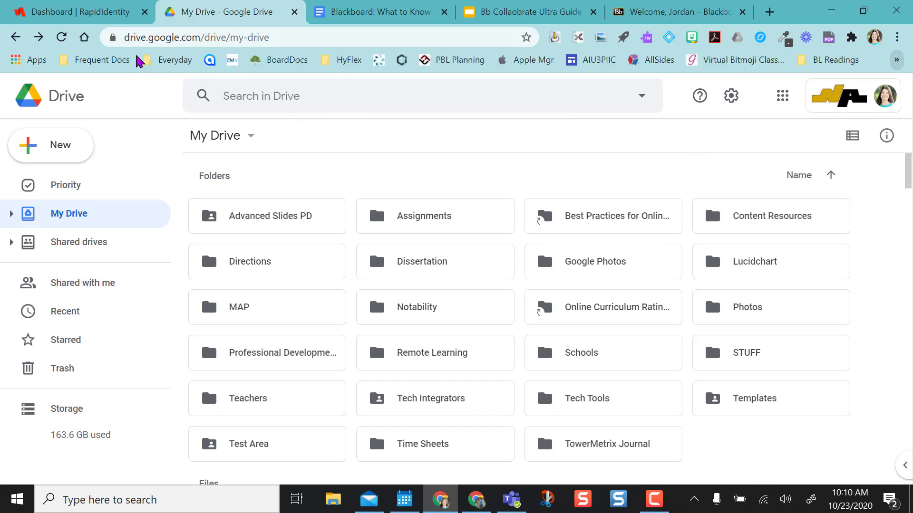
{"action": "left_click", "coordinate": [175, 64]}
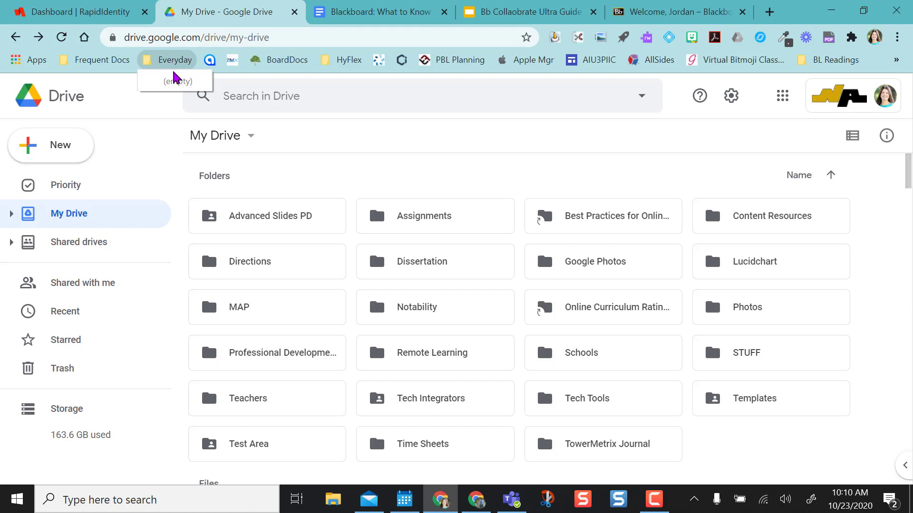
{"action": "left_click", "coordinate": [176, 62]}
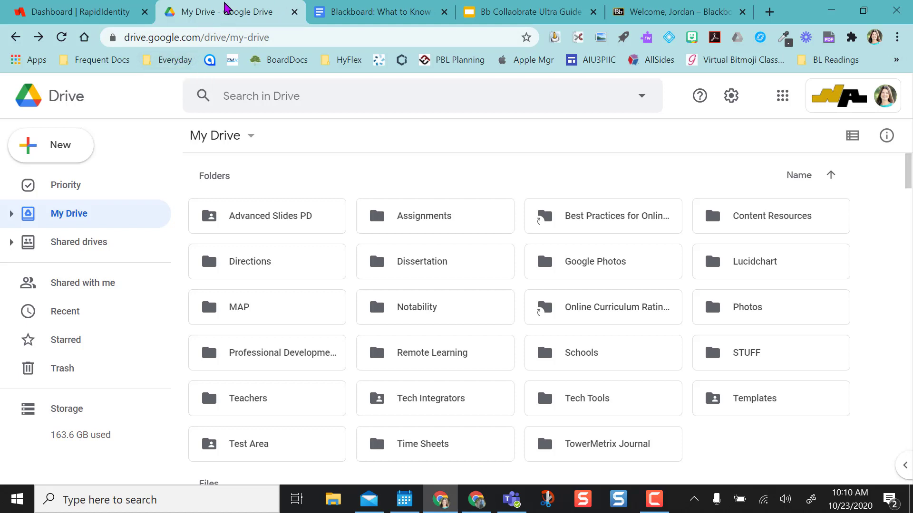
Bookmark the My Drive page as 'My Drive' (dropping ' - Google Drive') in the Everyday folder.
{"action": "left_click", "coordinate": [526, 38]}
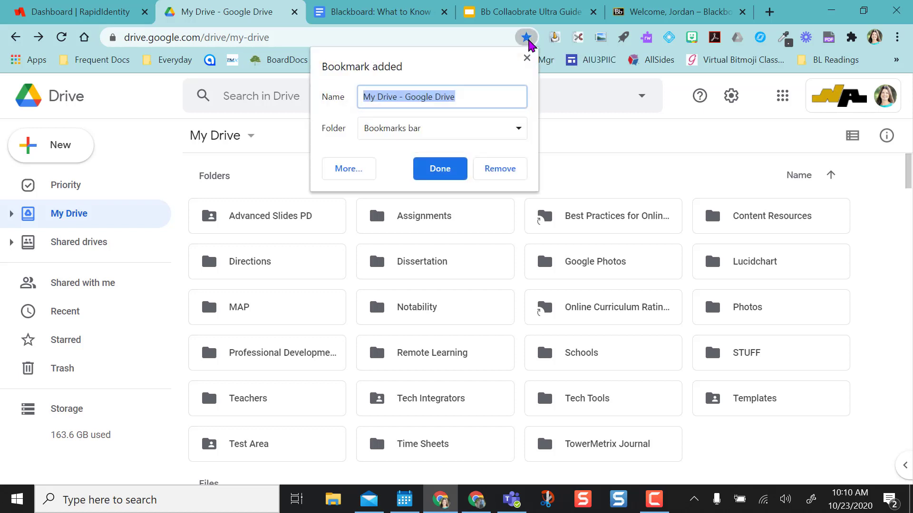
{"action": "left_click", "coordinate": [406, 96]}
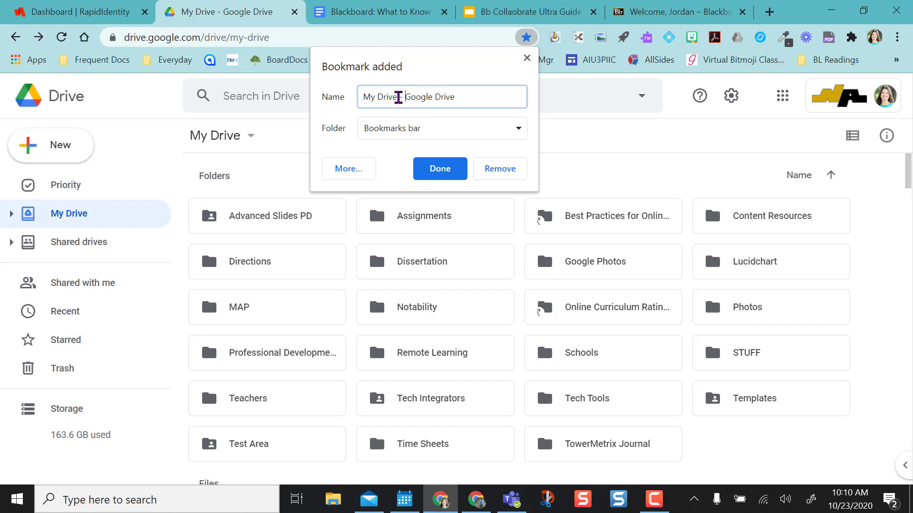
{"action": "left_click_drag", "start_coordinate": [399, 97], "coordinate": [465, 94]}
{"action": "key", "text": "BackSpace"}
{"action": "left_click", "coordinate": [520, 131]}
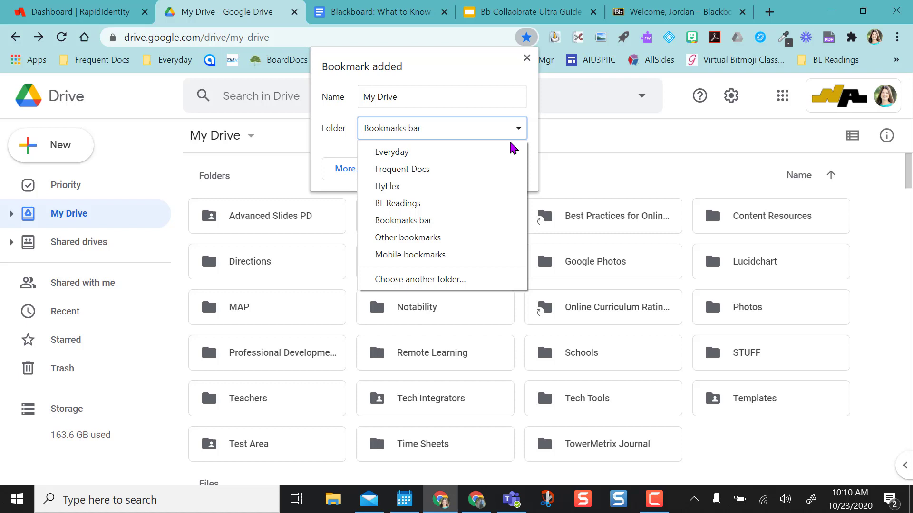
{"action": "left_click", "coordinate": [423, 153]}
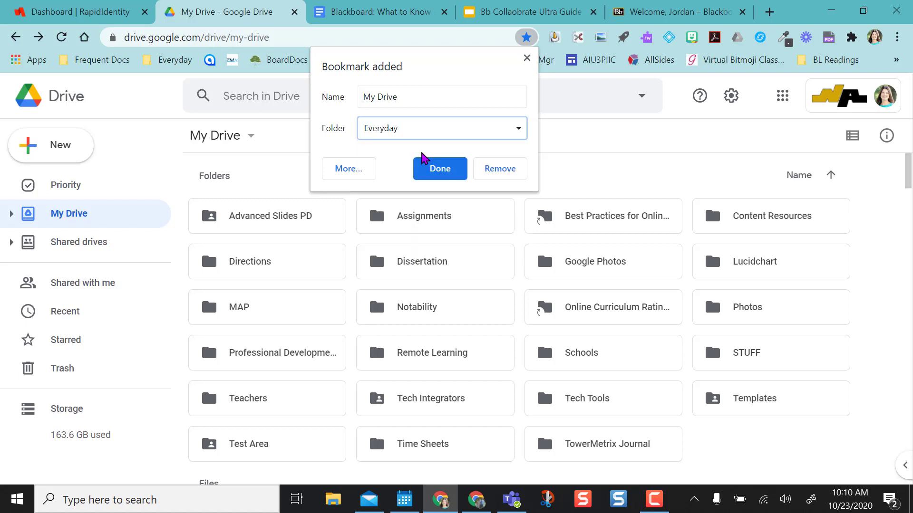
{"action": "left_click", "coordinate": [444, 168]}
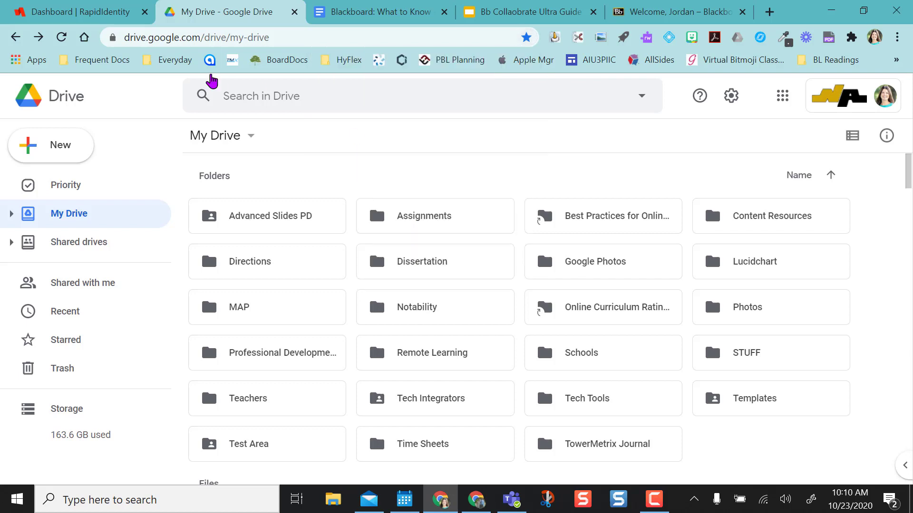
{"action": "left_click", "coordinate": [181, 62]}
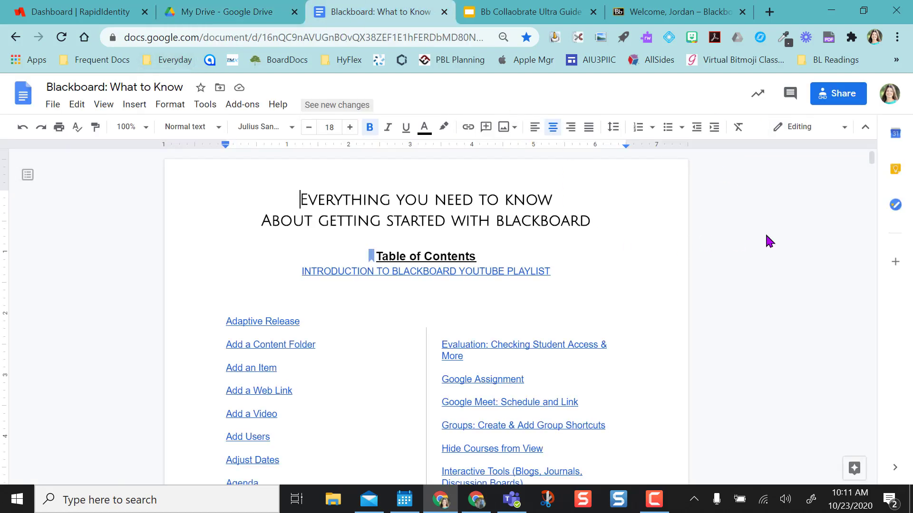
Move the existing 'Blackboard: What to Know' bookmark into the Everyday folder.
{"action": "left_click", "coordinate": [526, 38]}
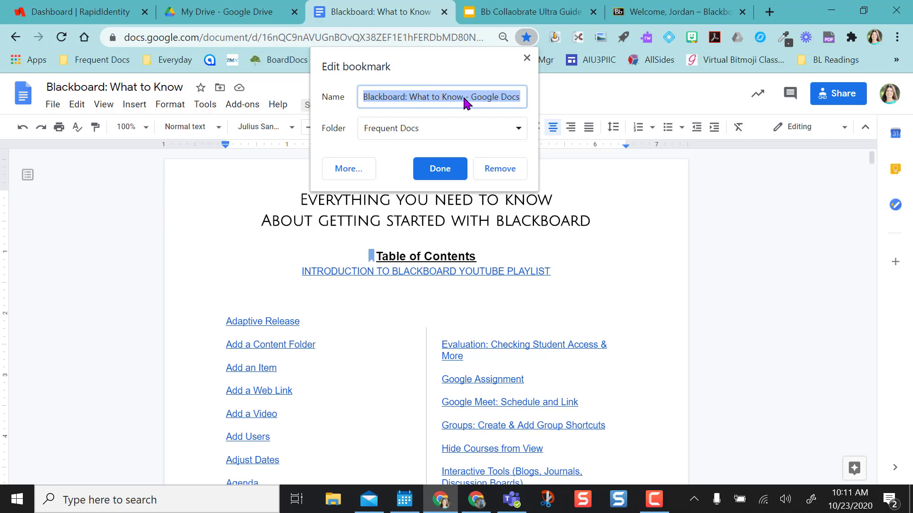
{"action": "left_click", "coordinate": [519, 129]}
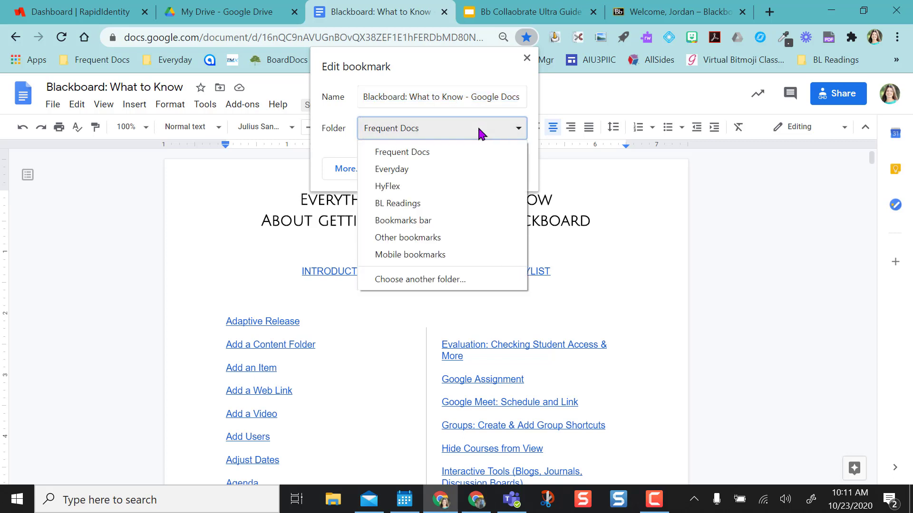
{"action": "left_click", "coordinate": [410, 169]}
{"action": "left_click", "coordinate": [438, 175]}
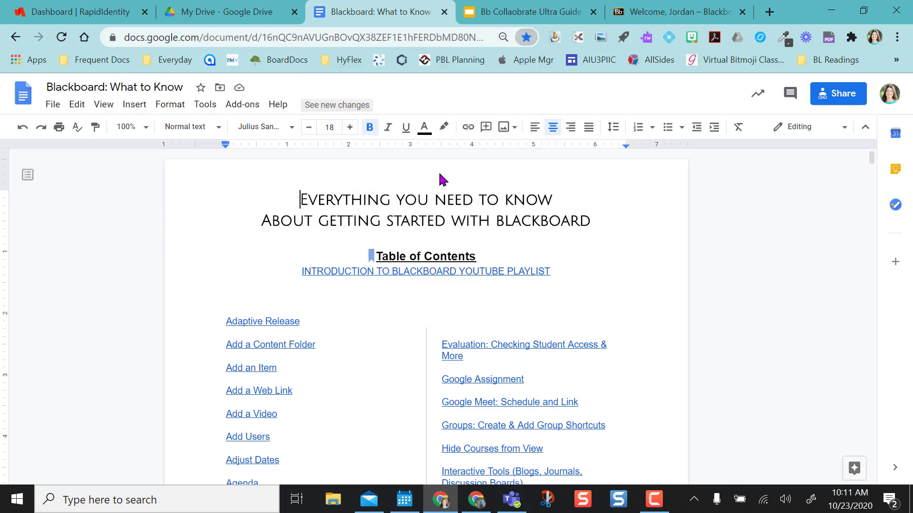
File the Bb Collaborate Ultra Guide slides bookmark under Everyday as well.
{"action": "left_click", "coordinate": [527, 7]}
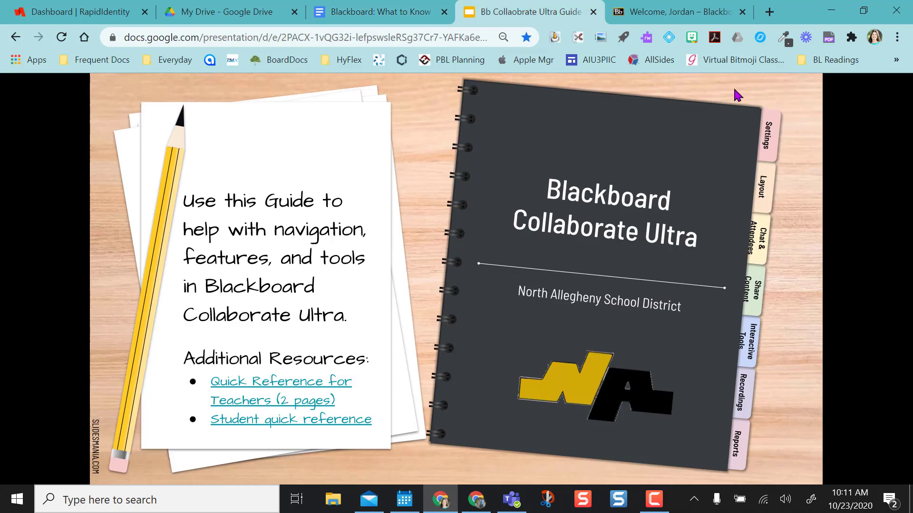
{"action": "left_click", "coordinate": [525, 38]}
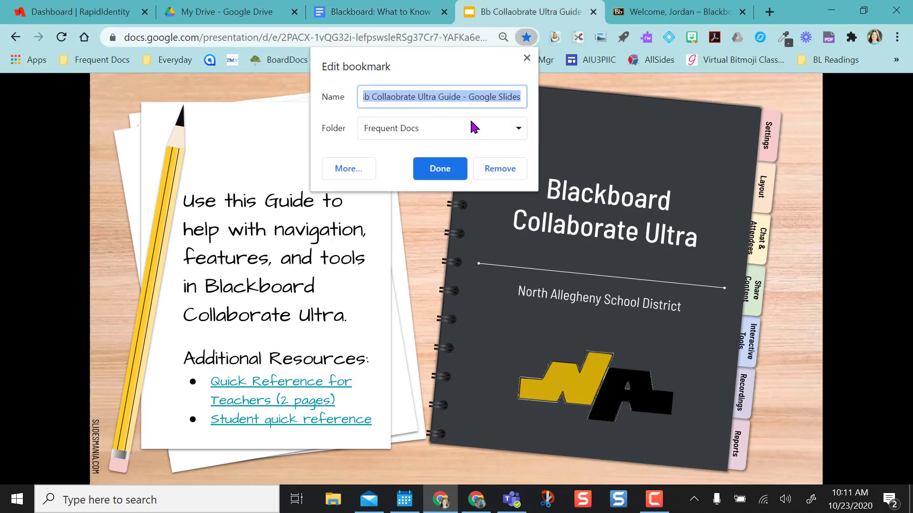
{"action": "left_click", "coordinate": [495, 130]}
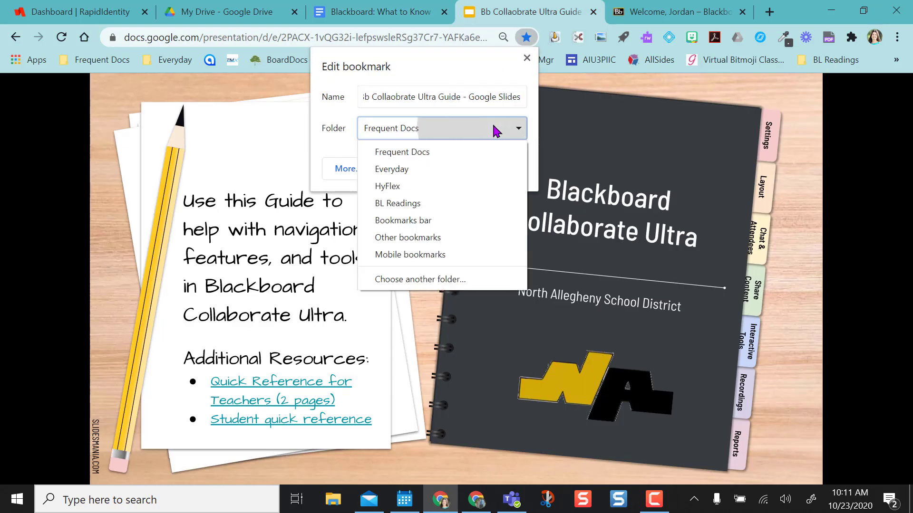
{"action": "left_click", "coordinate": [421, 170]}
{"action": "left_click", "coordinate": [449, 167]}
{"action": "left_click", "coordinate": [661, 6]}
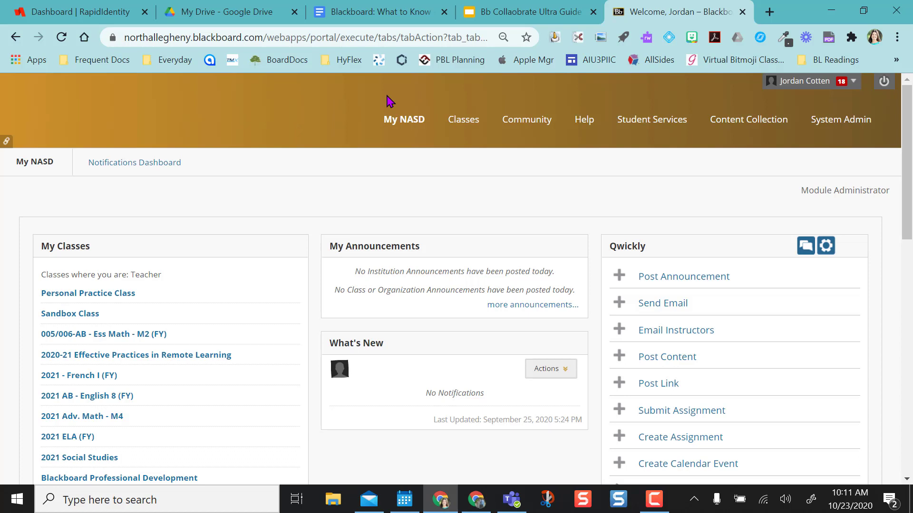
Save the Blackboard portal page as a bookmark in Everyday and check the folder lists four sites.
{"action": "left_click", "coordinate": [526, 38]}
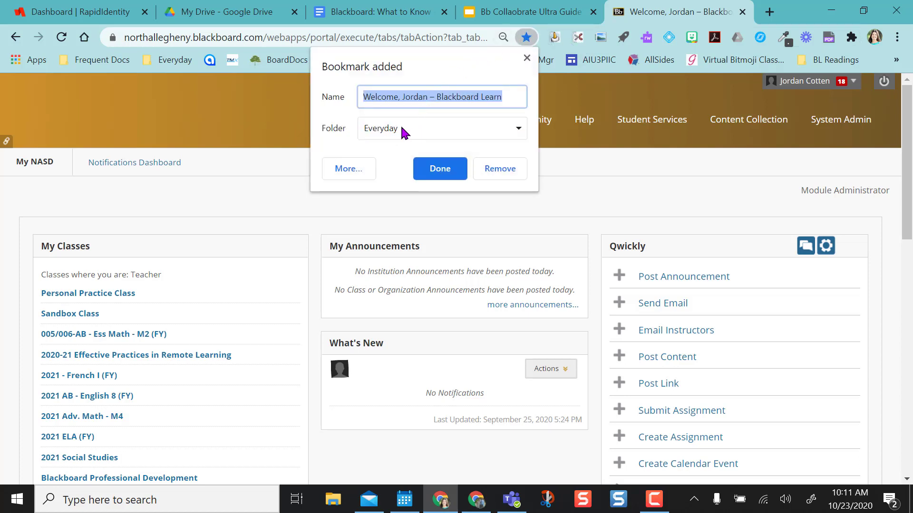
{"action": "left_click", "coordinate": [440, 169]}
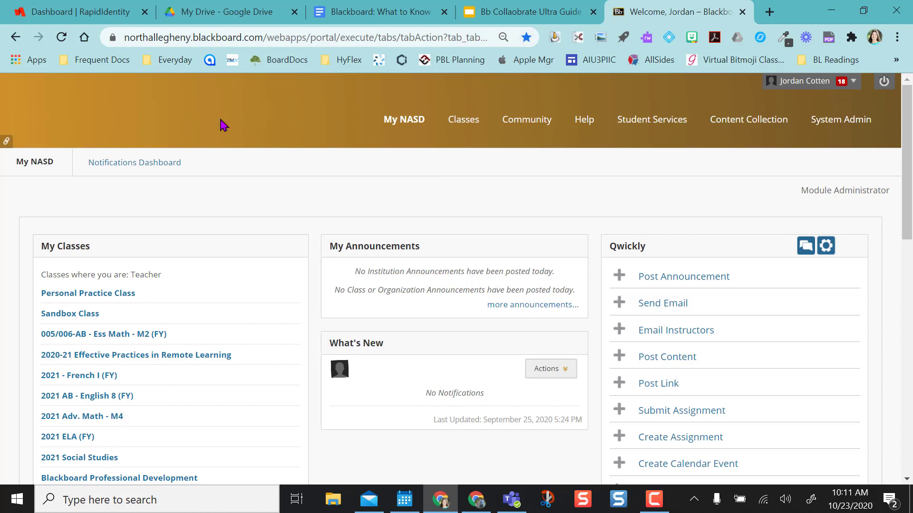
{"action": "left_click", "coordinate": [169, 65]}
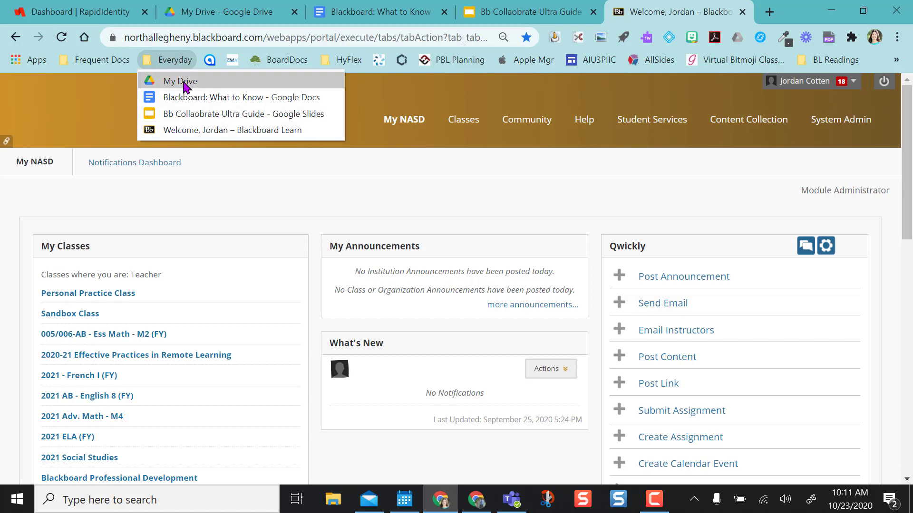
{"action": "left_click", "coordinate": [87, 126]}
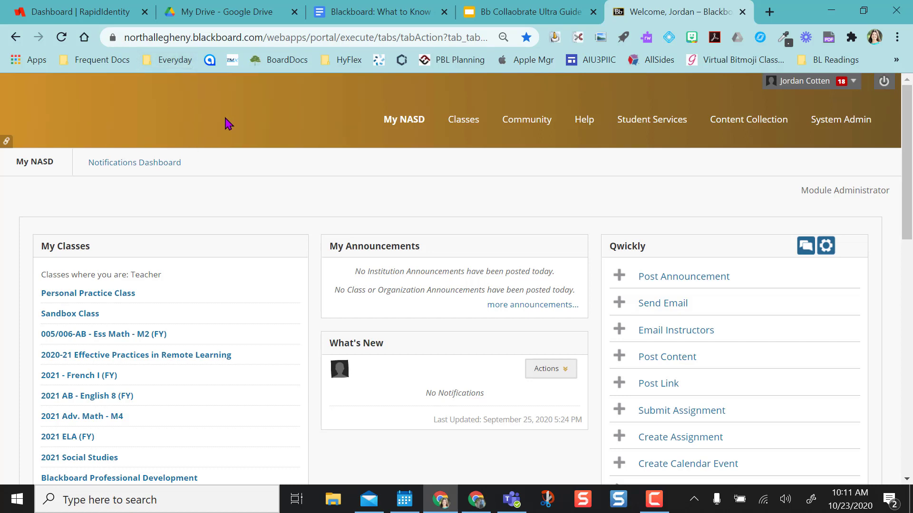
Close the Blackboard portal, Collaborate Ultra Guide, What to Know doc and My Drive tabs.
{"action": "left_click", "coordinate": [741, 12]}
{"action": "left_click", "coordinate": [678, 12]}
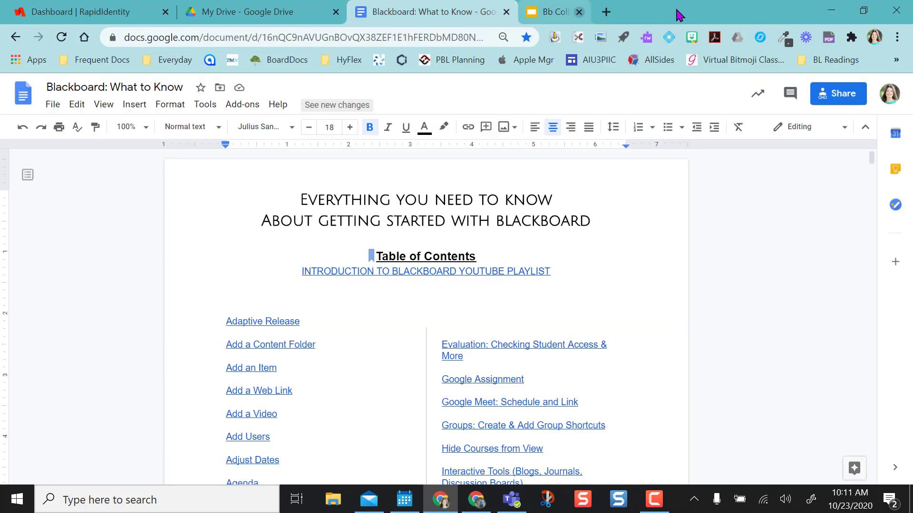
{"action": "left_click", "coordinate": [506, 12]}
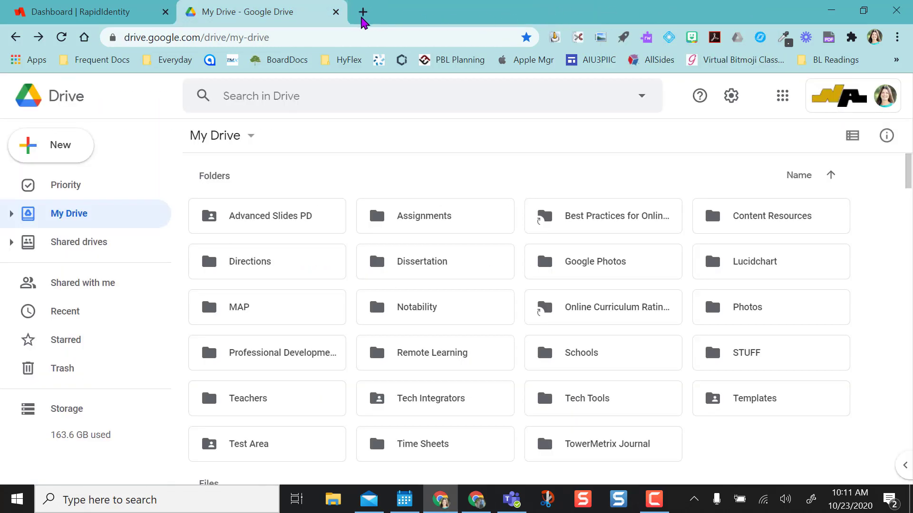
{"action": "left_click", "coordinate": [335, 12]}
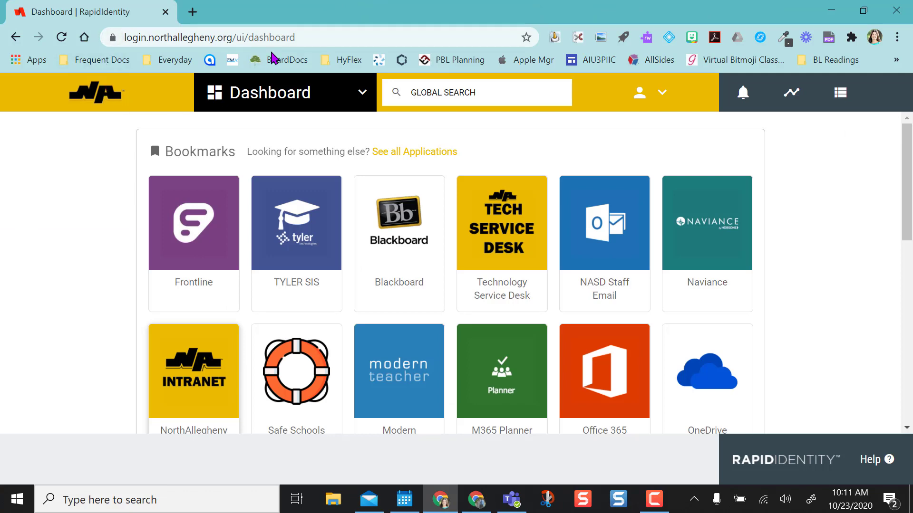
From a new tab, use Open all (4) on Everyday, then review each reopened site tab.
{"action": "left_click", "coordinate": [192, 12]}
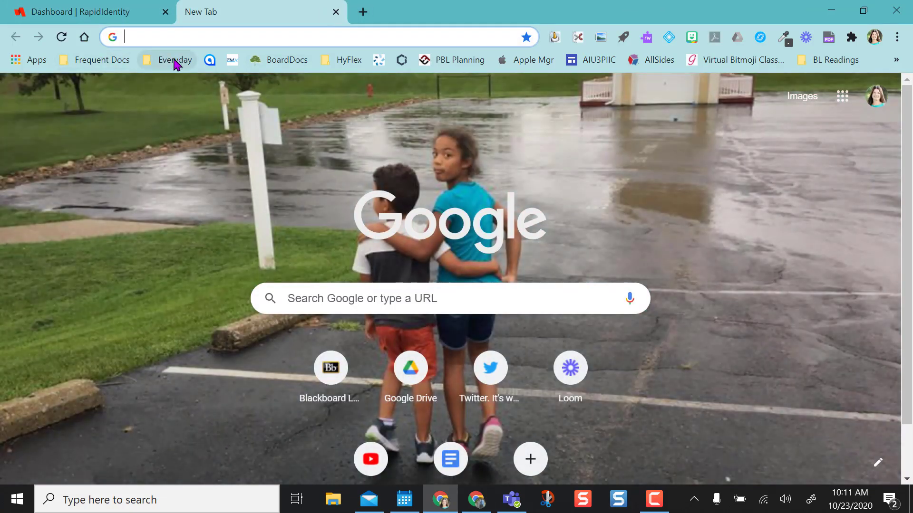
{"action": "right_click", "coordinate": [176, 64]}
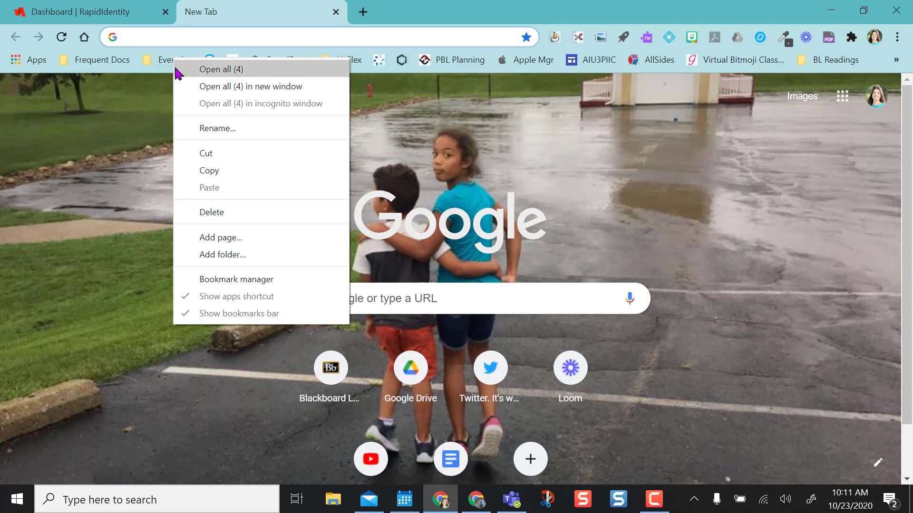
{"action": "left_click", "coordinate": [261, 72]}
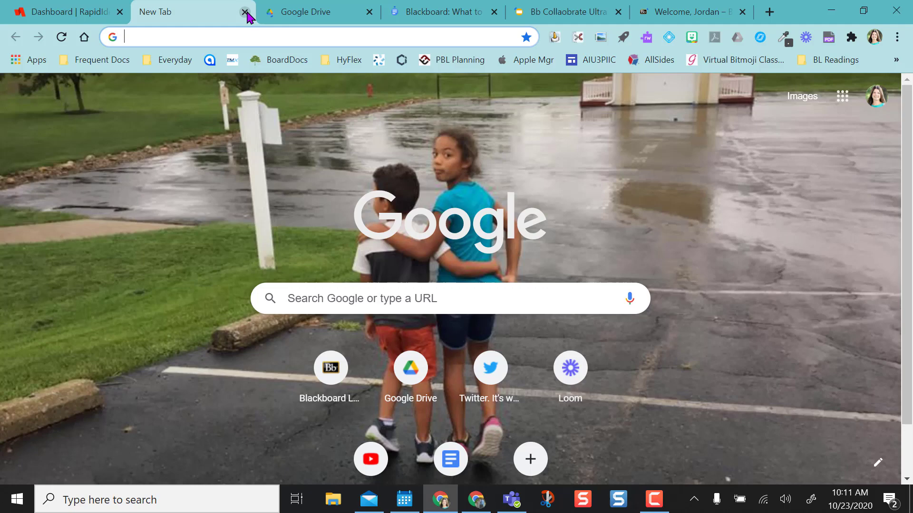
{"action": "left_click", "coordinate": [246, 13]}
{"action": "left_click", "coordinate": [218, 14]}
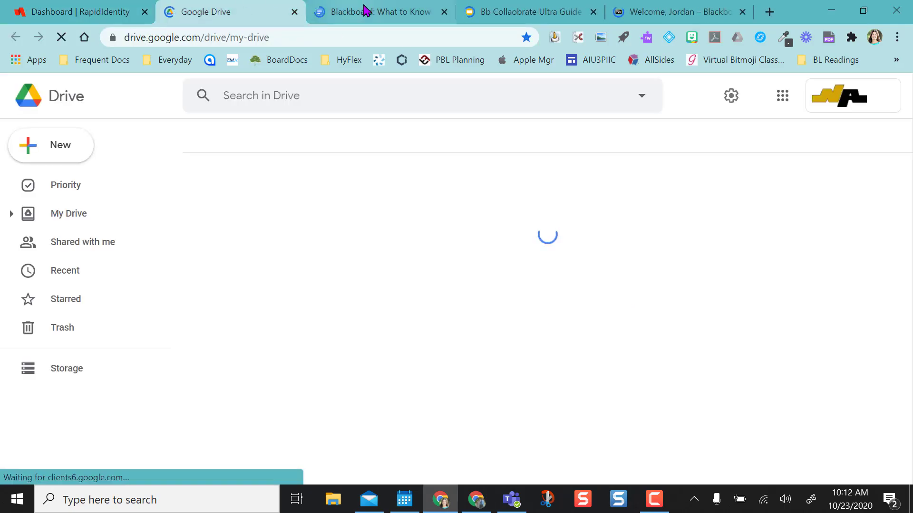
{"action": "left_click", "coordinate": [371, 11]}
{"action": "left_click", "coordinate": [525, 14]}
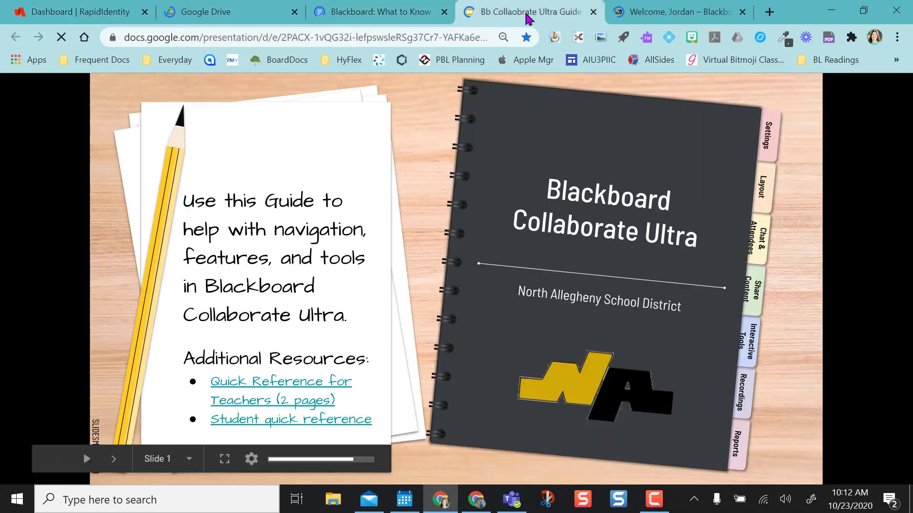
{"action": "left_click", "coordinate": [651, 11]}
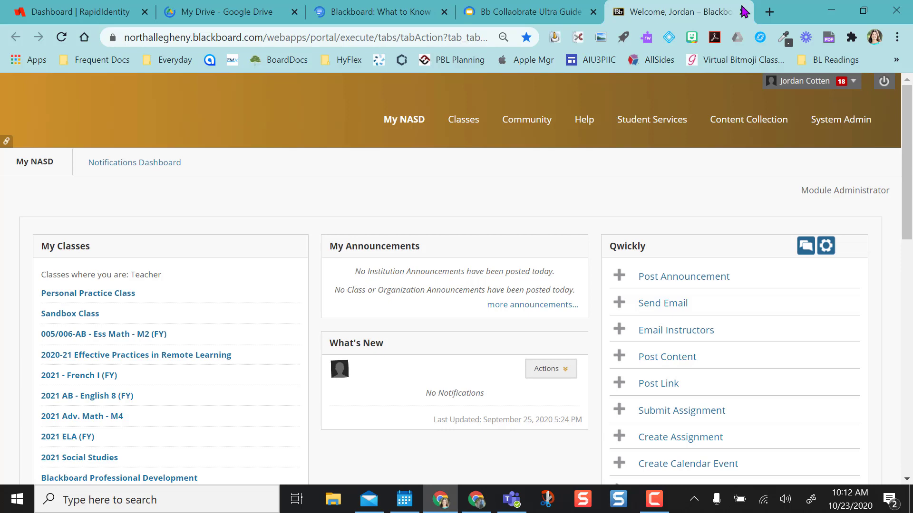
Open only 'Blackboard: What to Know' from the Everyday folder in a new tab, then close it.
{"action": "left_click", "coordinate": [768, 12]}
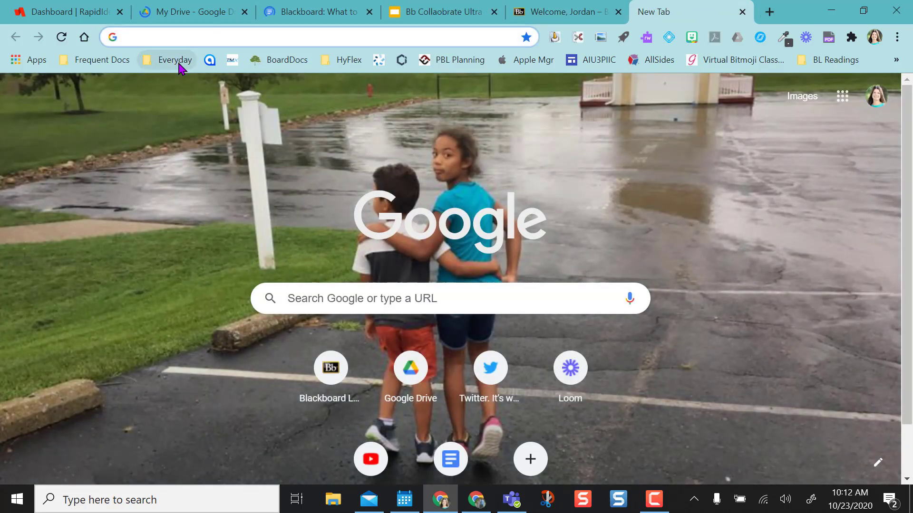
{"action": "left_click", "coordinate": [180, 65]}
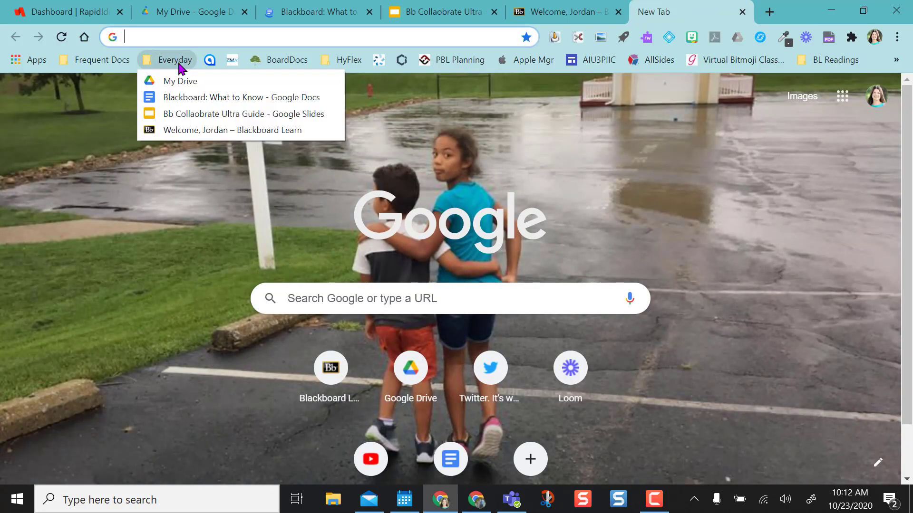
{"action": "left_click", "coordinate": [182, 98]}
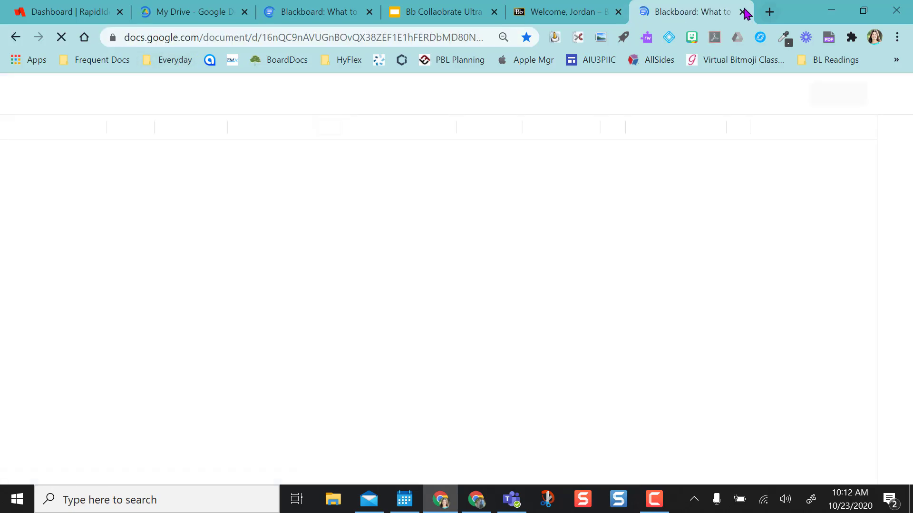
{"action": "left_click", "coordinate": [742, 12]}
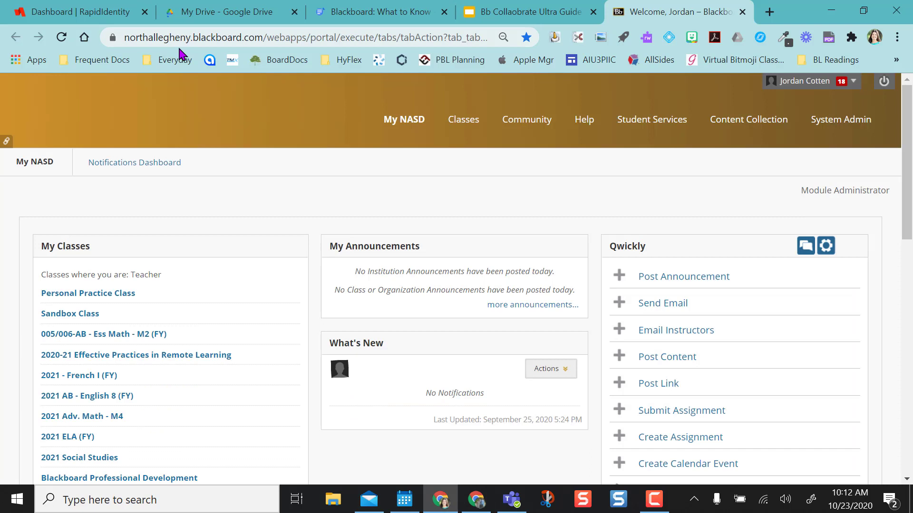
Return to the My Drive tab and bring up the Everyday folder's open-all options.
{"action": "right_click", "coordinate": [174, 64]}
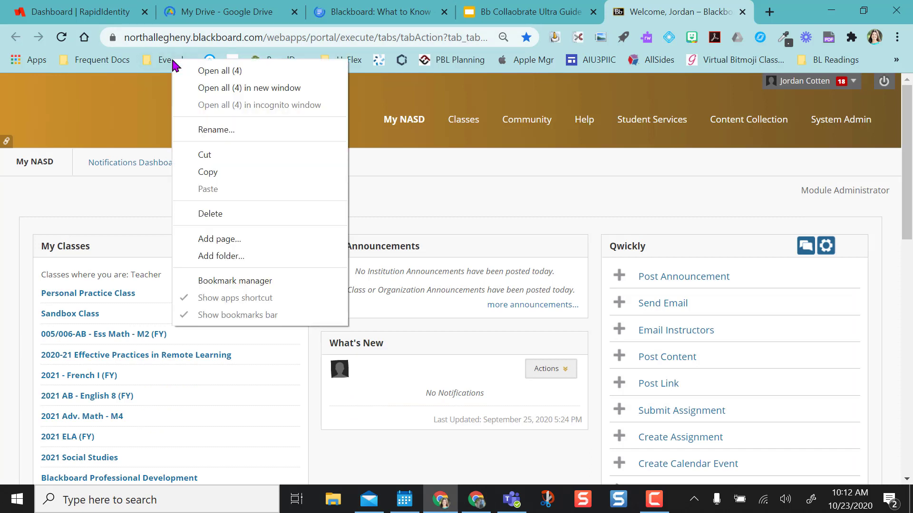
{"action": "left_click", "coordinate": [113, 122]}
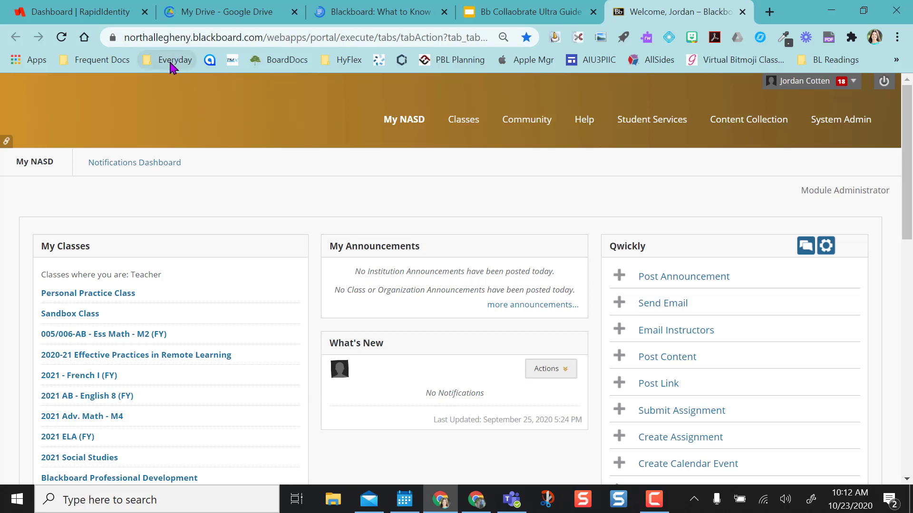
{"action": "left_click", "coordinate": [354, 7]}
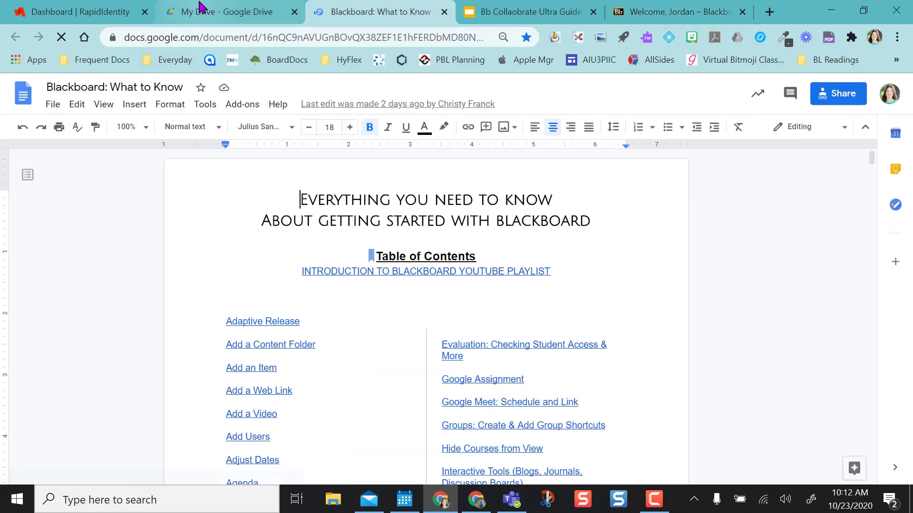
{"action": "left_click", "coordinate": [199, 7]}
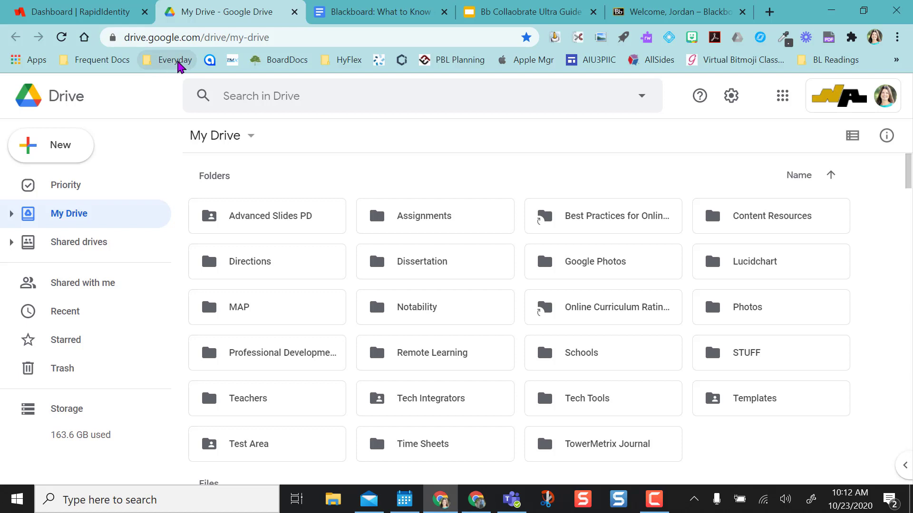
{"action": "right_click", "coordinate": [172, 61]}
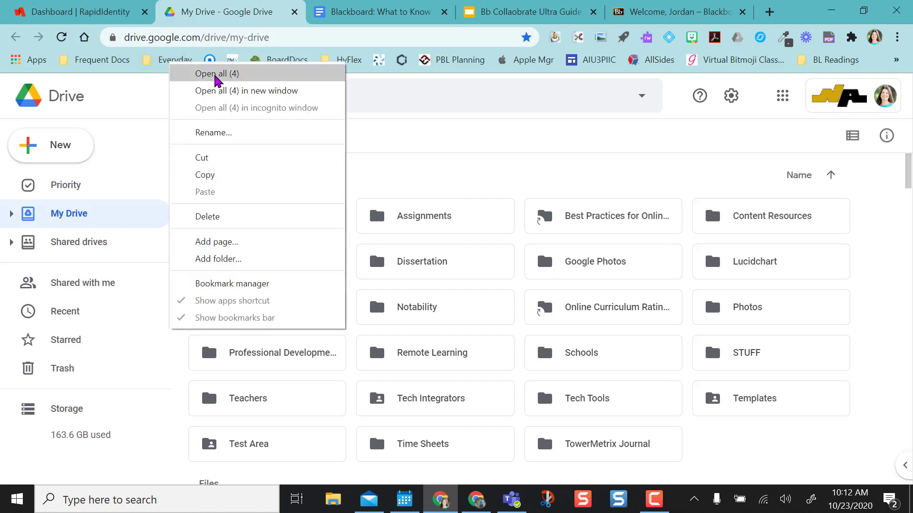